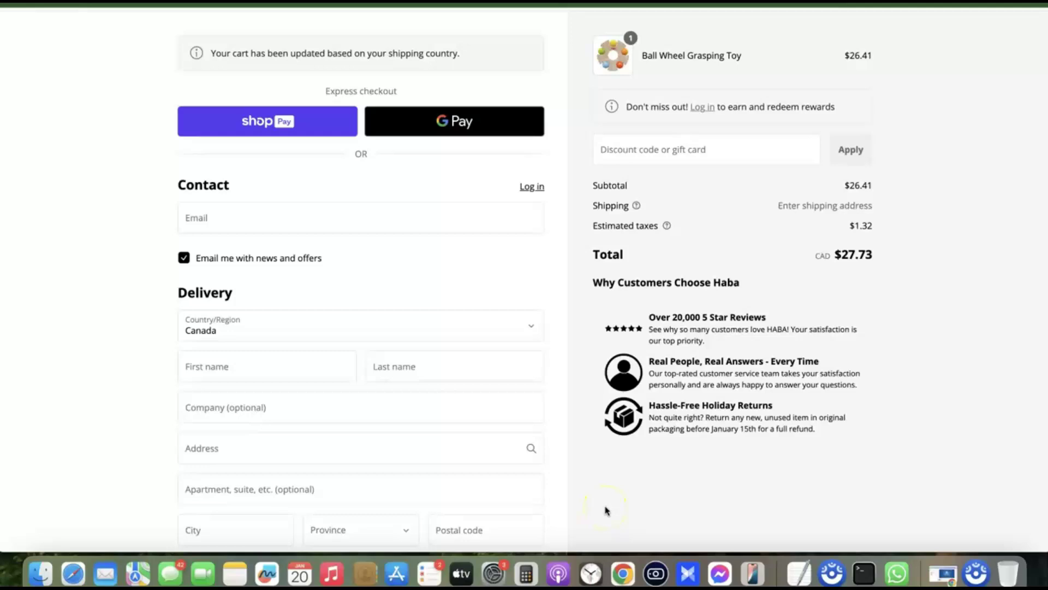
# Examine the store's checkout page, including its contact, delivery and credit card payment sections
pyautogui.scroll(-3, 459, 330)
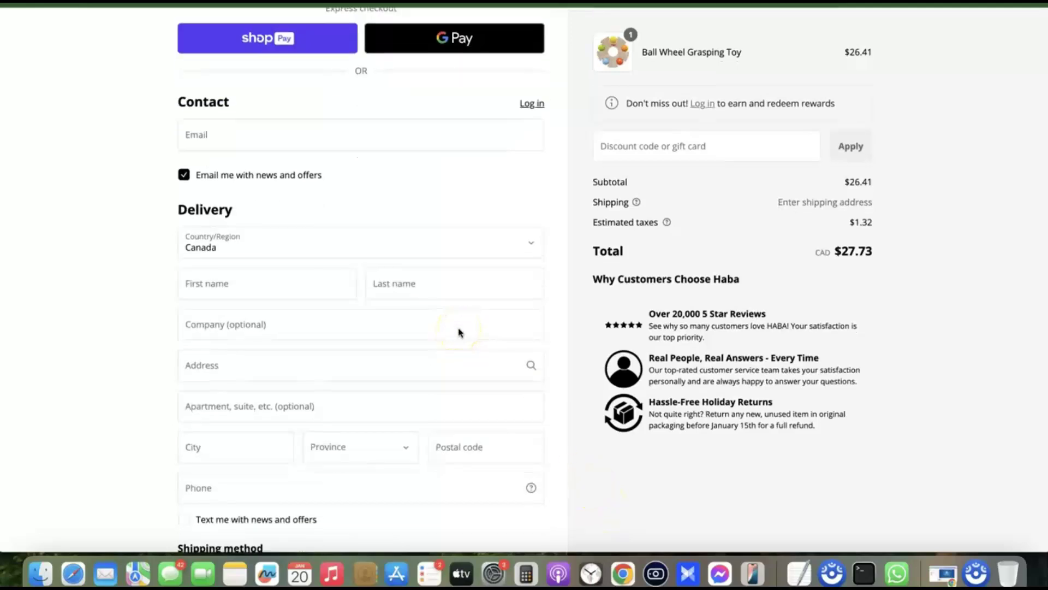
pyautogui.scroll(-5, 496, 323)
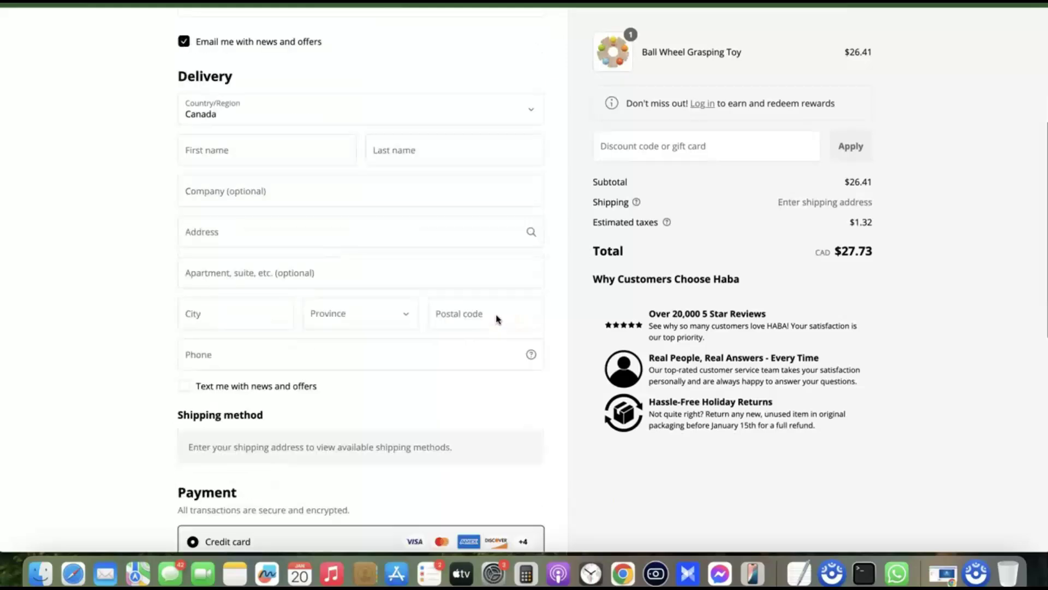
pyautogui.scroll(-5, 496, 319)
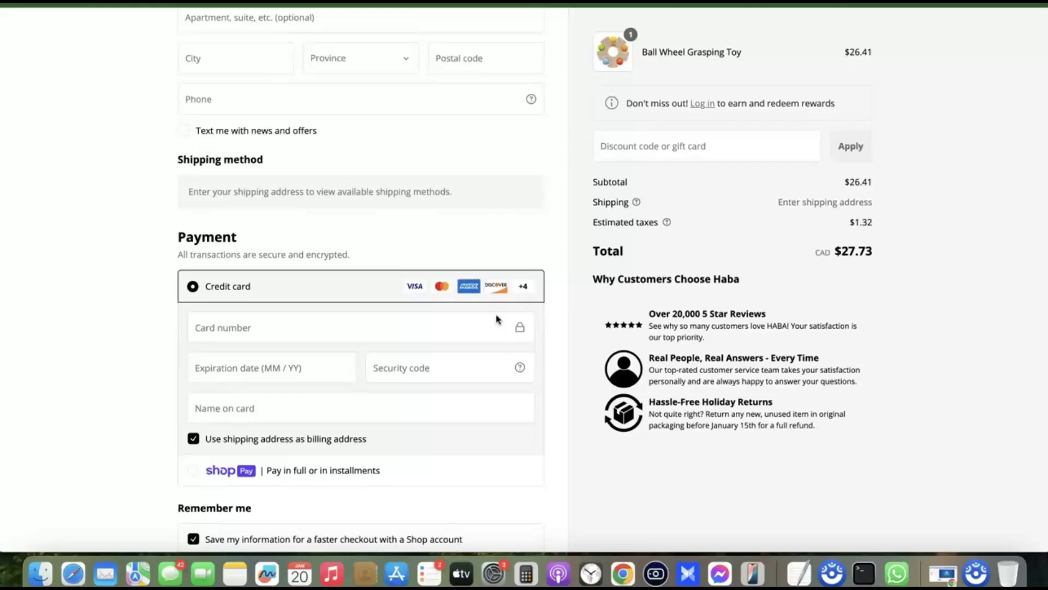
pyautogui.scroll(-1, 496, 319)
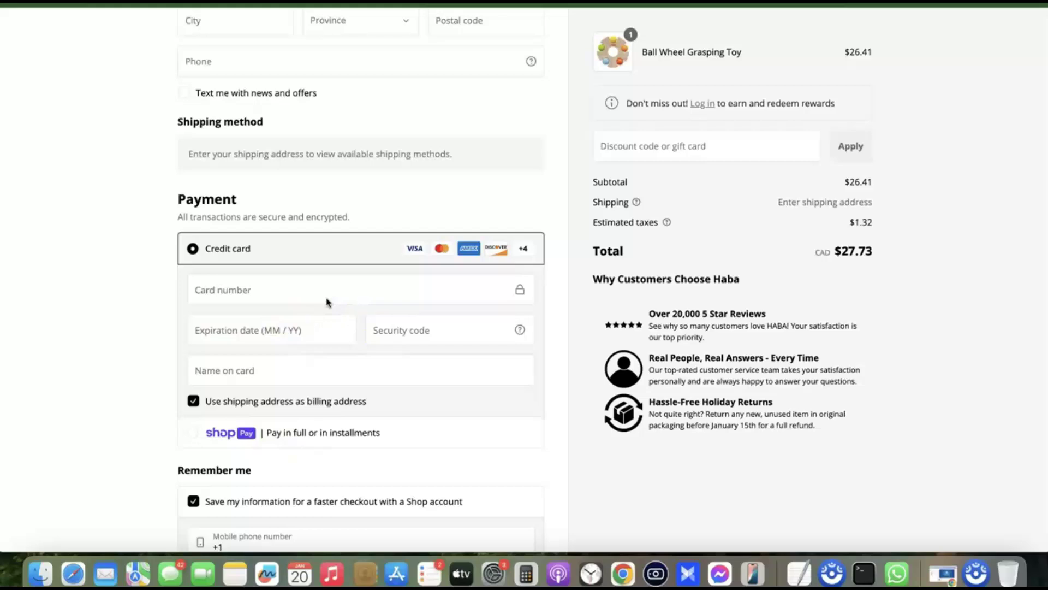
pyautogui.click(480, 257)
pyautogui.scroll(10, 480, 257)
pyautogui.scroll(-4, 480, 257)
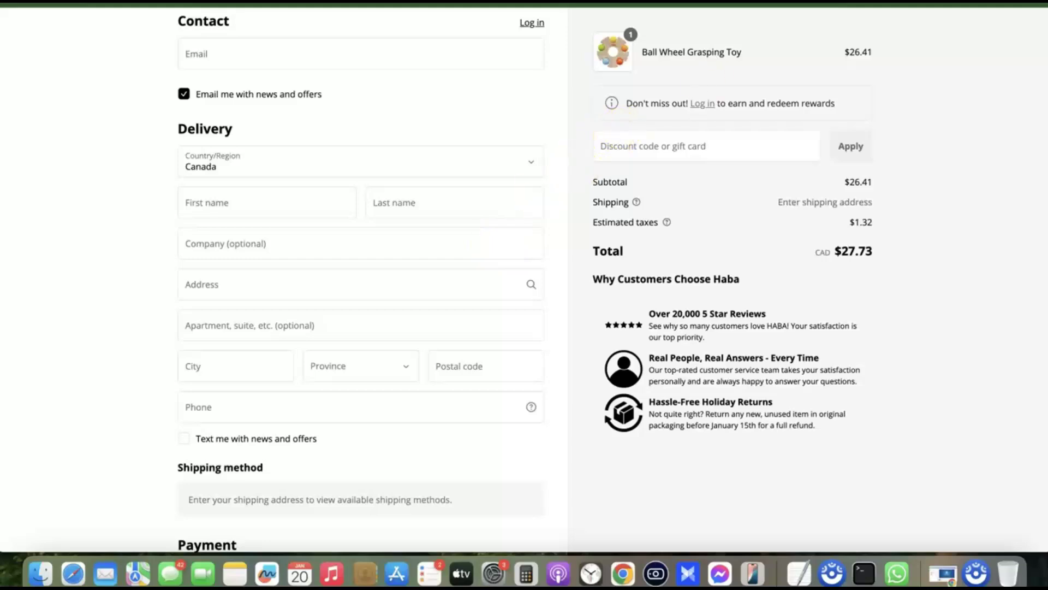
# Search Google for "shopify payment gateway" and open Shopify's page on online payment gateways and payment provider integrations
pyautogui.click(432, 32)
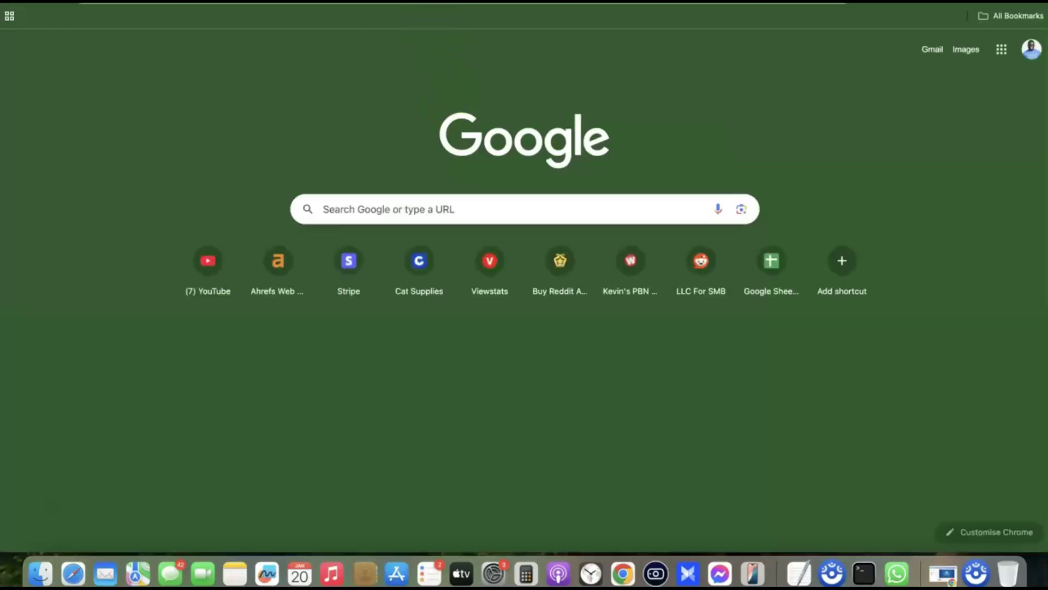
pyautogui.write('shopify payment gateway')
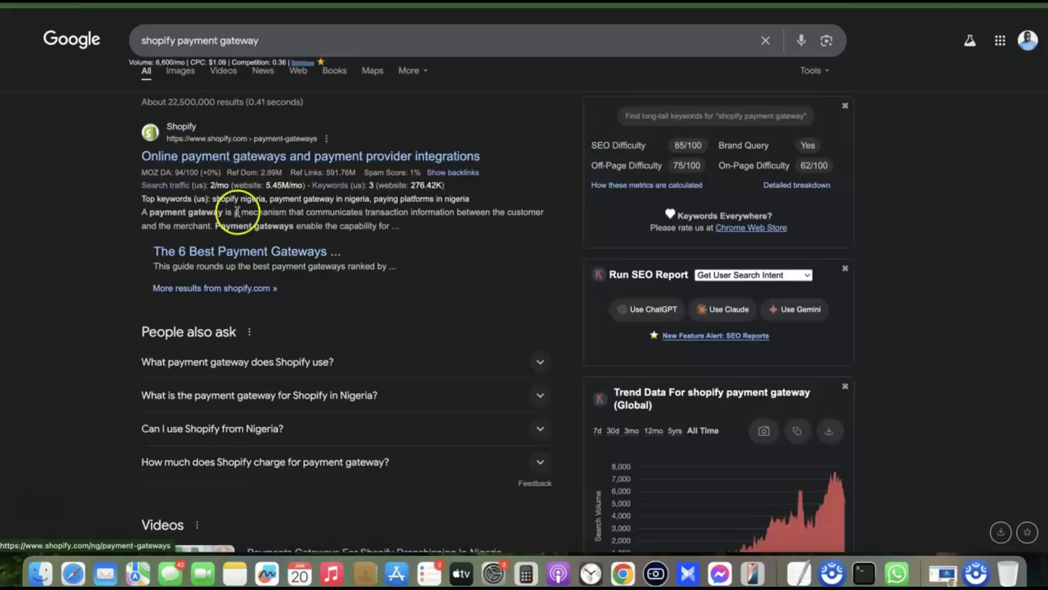
pyautogui.moveTo(160, 171)
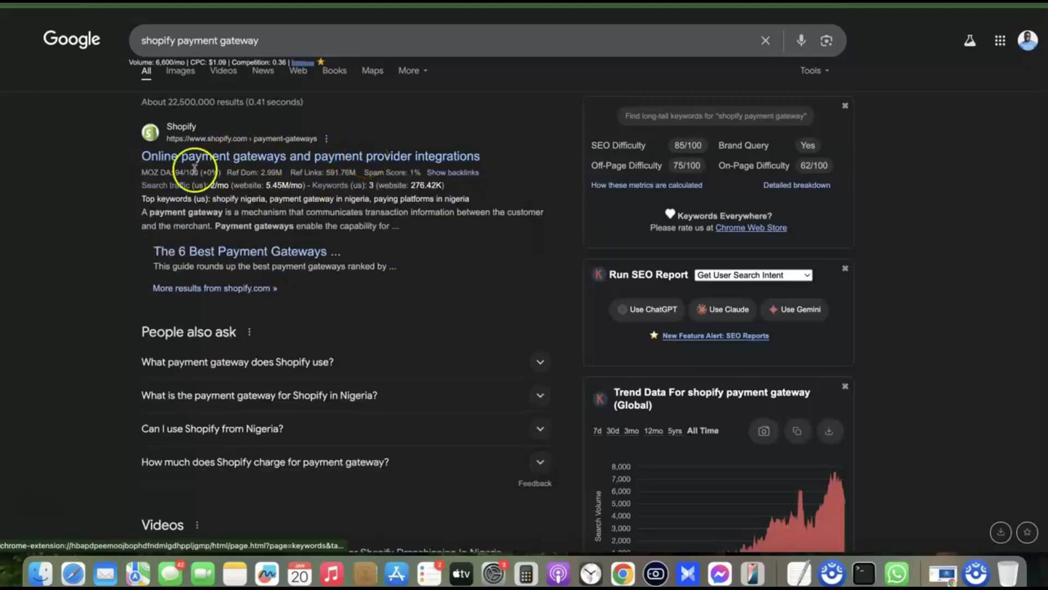
pyautogui.click(380, 160)
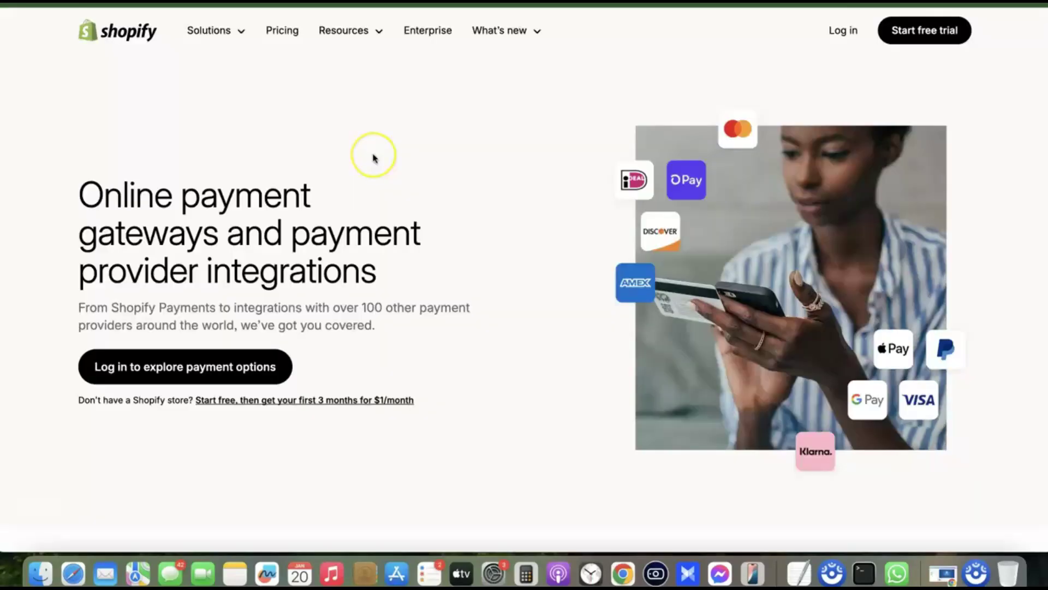
# Filter the payment providers by South Africa and highlight the preferred provider Paystack
pyautogui.scroll(-10, 370, 154)
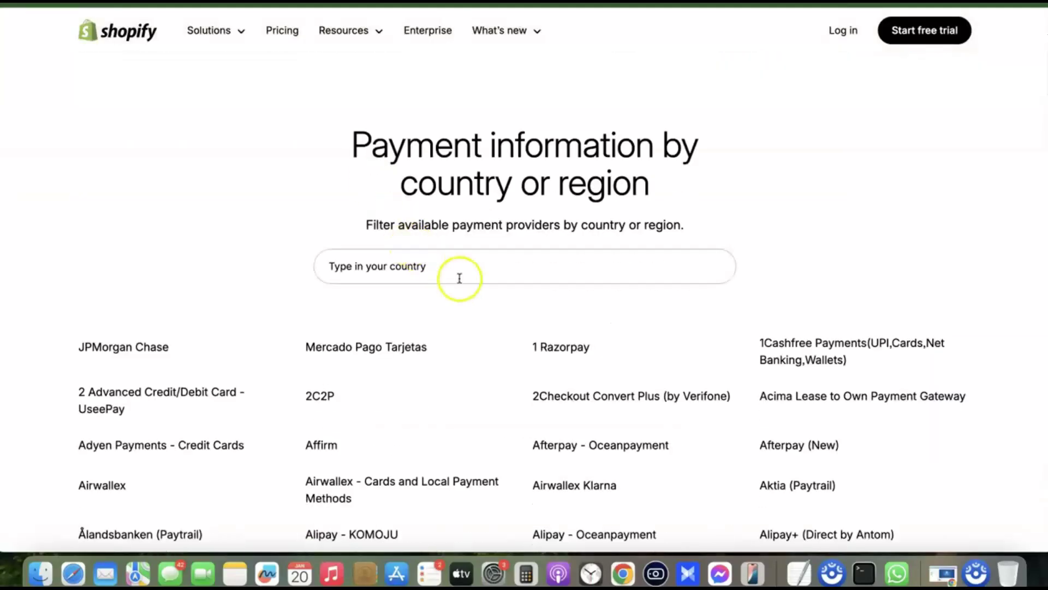
pyautogui.scroll(-2, 461, 267)
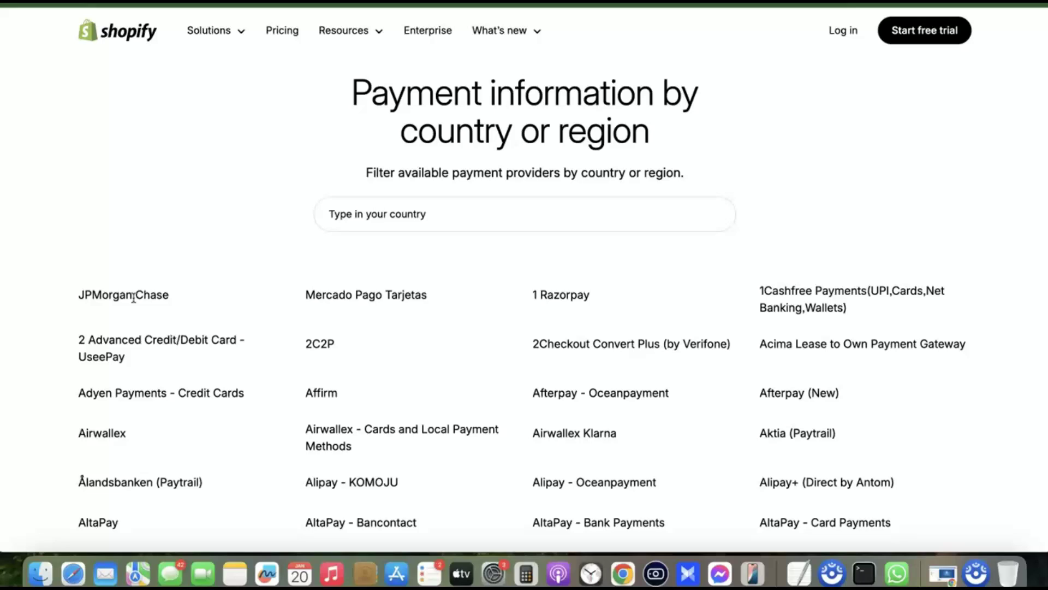
pyautogui.click(441, 221)
pyautogui.write('South')
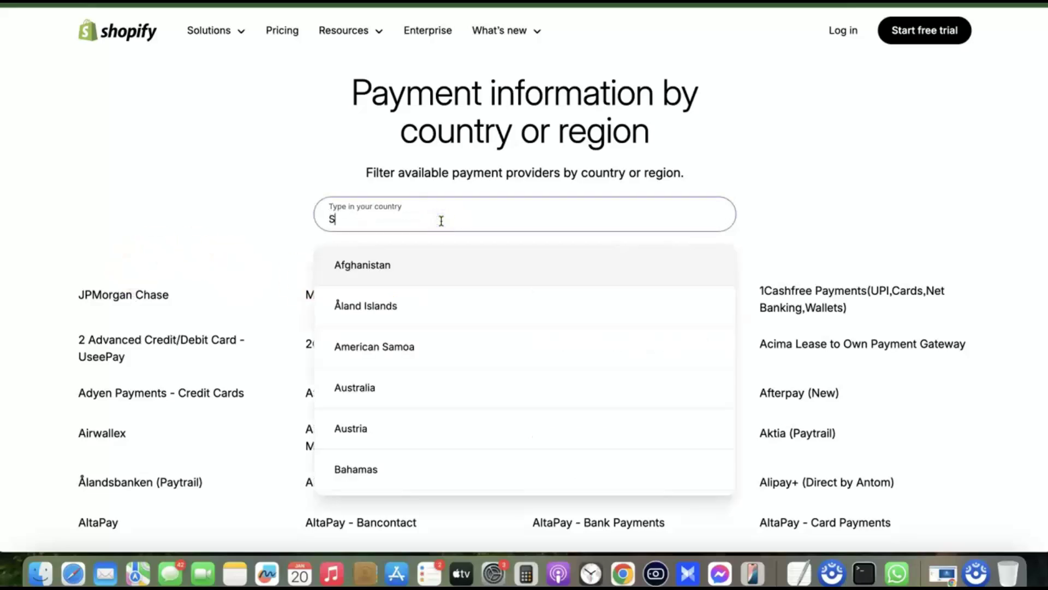
pyautogui.click(400, 276)
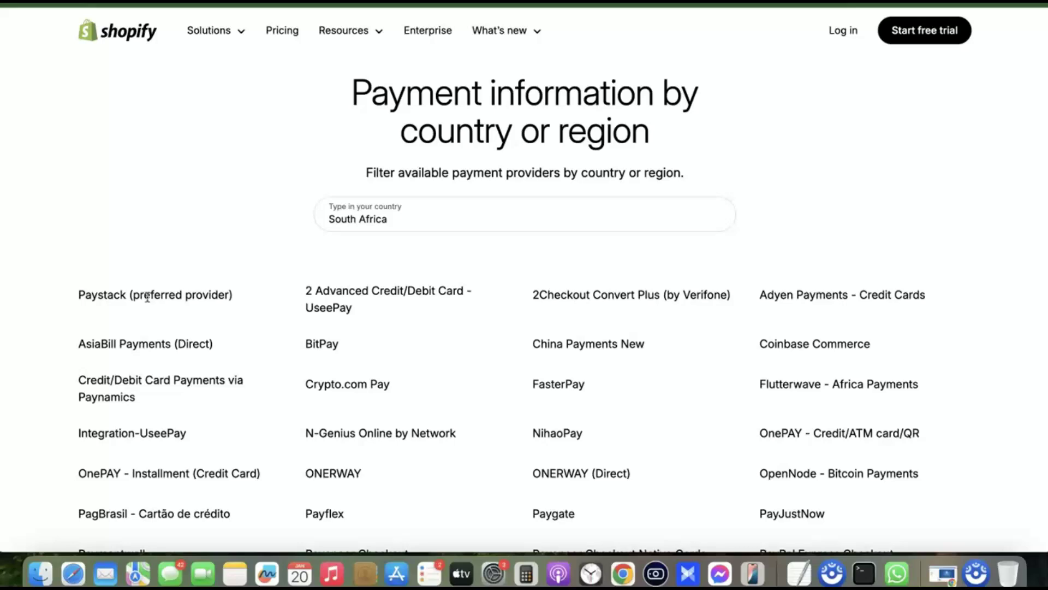
pyautogui.click(120, 274)
pyautogui.scroll(3, 116, 273)
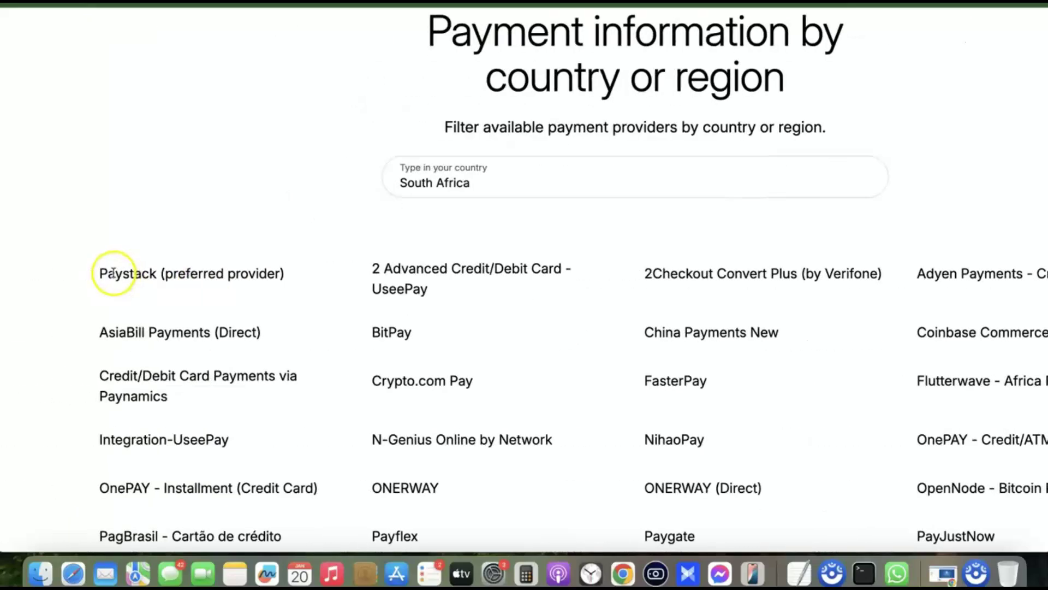
pyautogui.moveTo(113, 273); pyautogui.dragTo(293, 272)
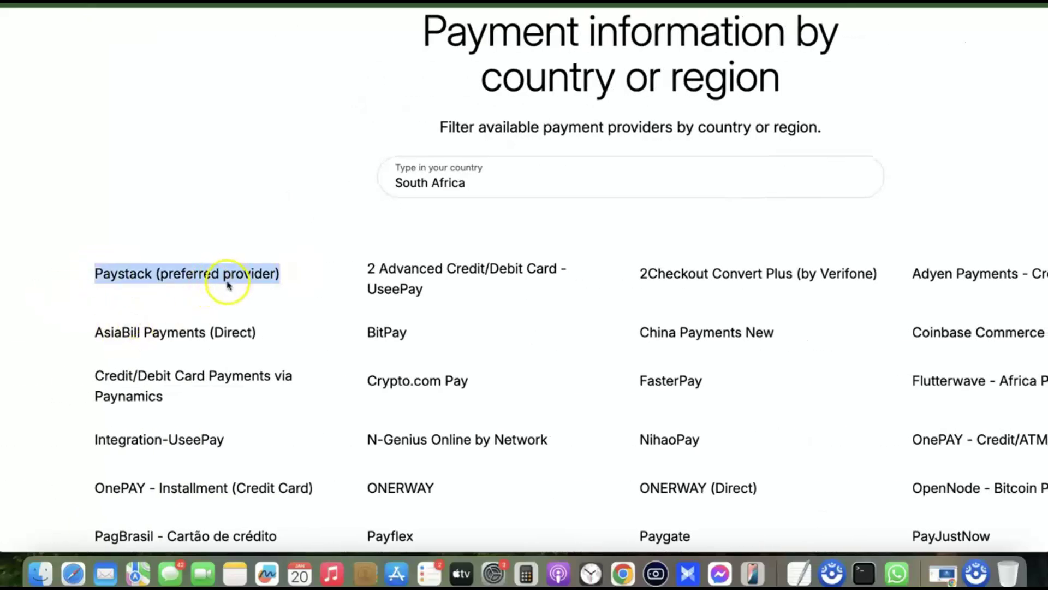
# Filter the payment providers by Ghana and highlight the Paystack preferred provider entry
pyautogui.scroll(-3, 227, 284)
pyautogui.tripleClick(363, 202)
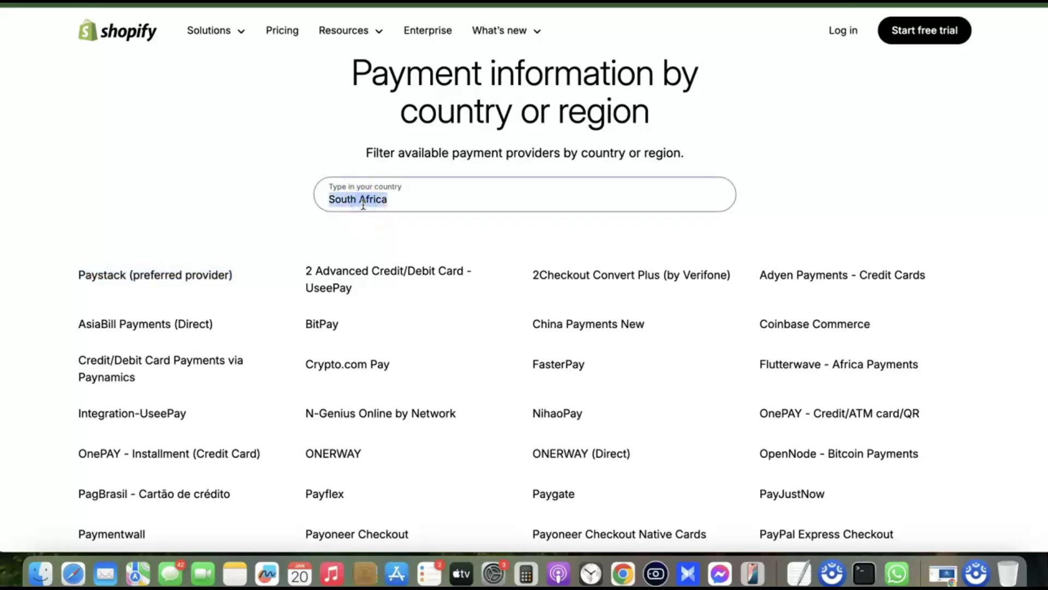
pyautogui.write('Ghana')
pyautogui.press('Return')
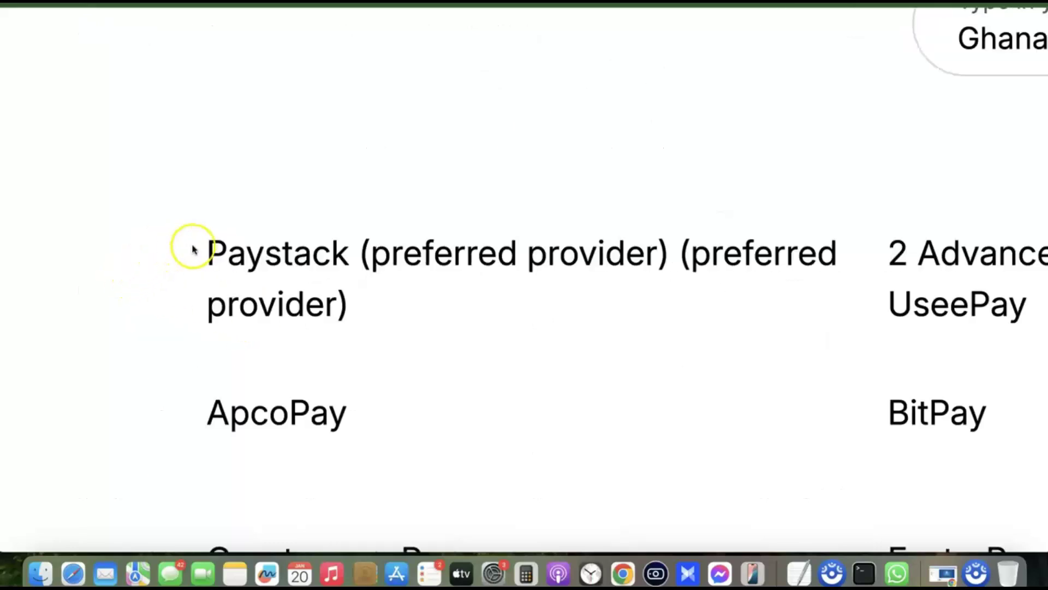
pyautogui.moveTo(218, 244); pyautogui.dragTo(367, 299)
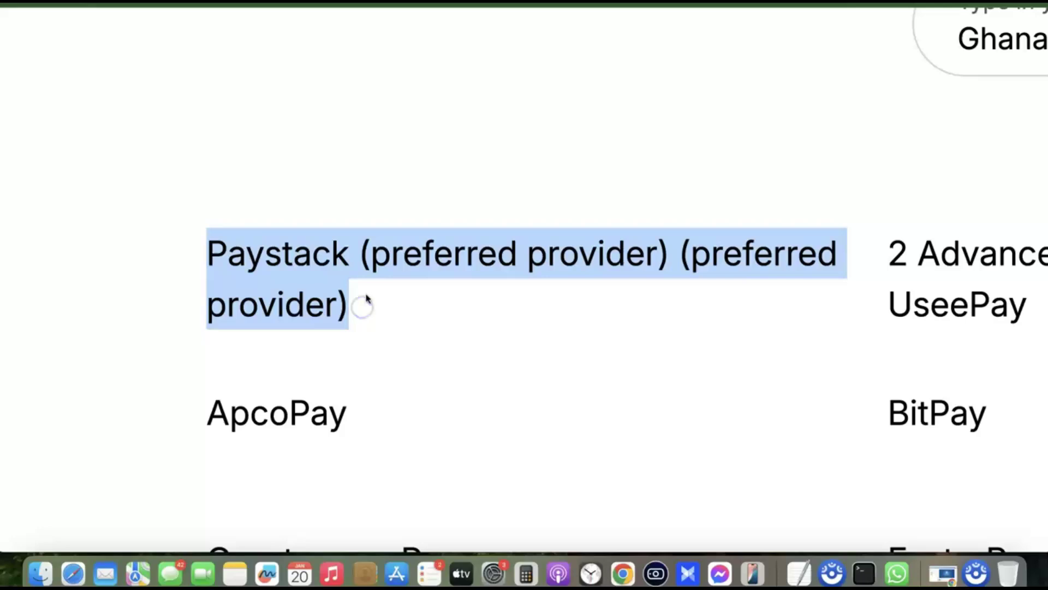
# Filter the payment providers by Philippines and look over the available gateways
pyautogui.doubleClick(396, 202)
pyautogui.click(398, 202)
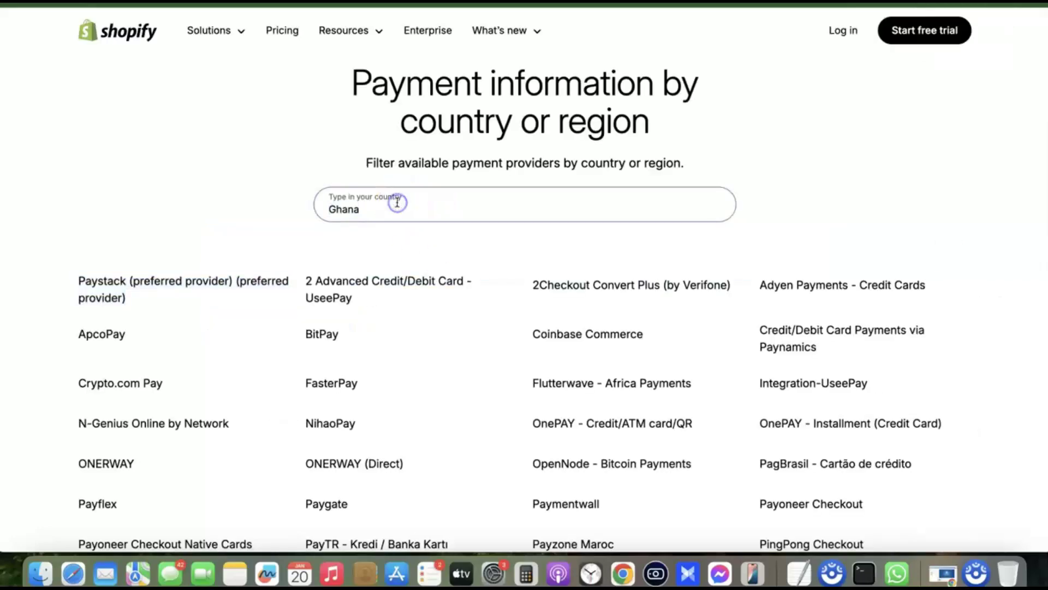
pyautogui.doubleClick(398, 202)
pyautogui.write('p')
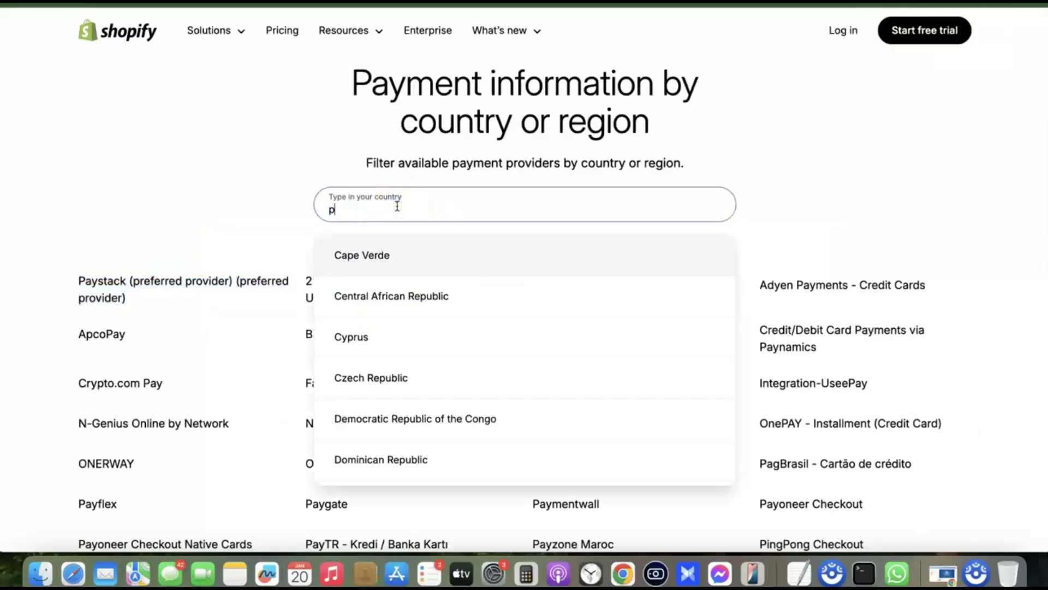
pyautogui.write('hil')
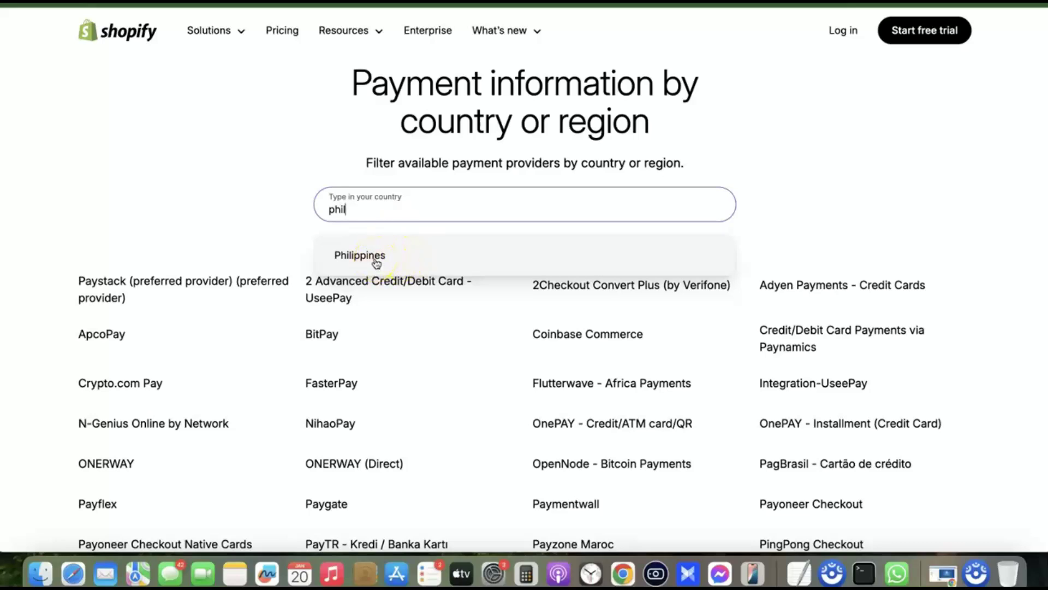
pyautogui.click(376, 261)
pyautogui.scroll(-1, 374, 257)
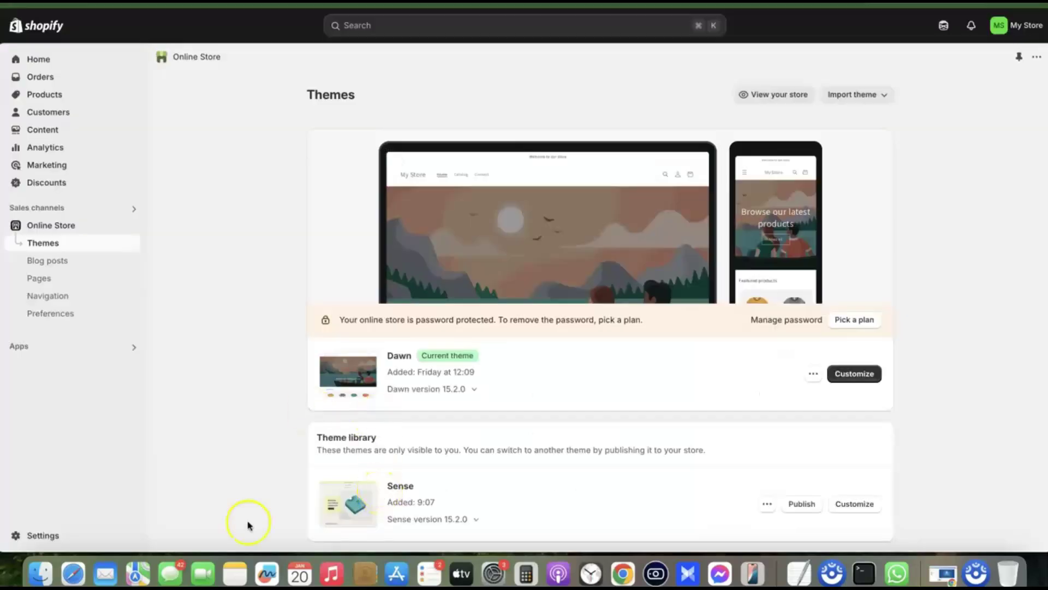
# Open the store's Payments settings and choose to browse third-party payment providers
pyautogui.click(36, 538)
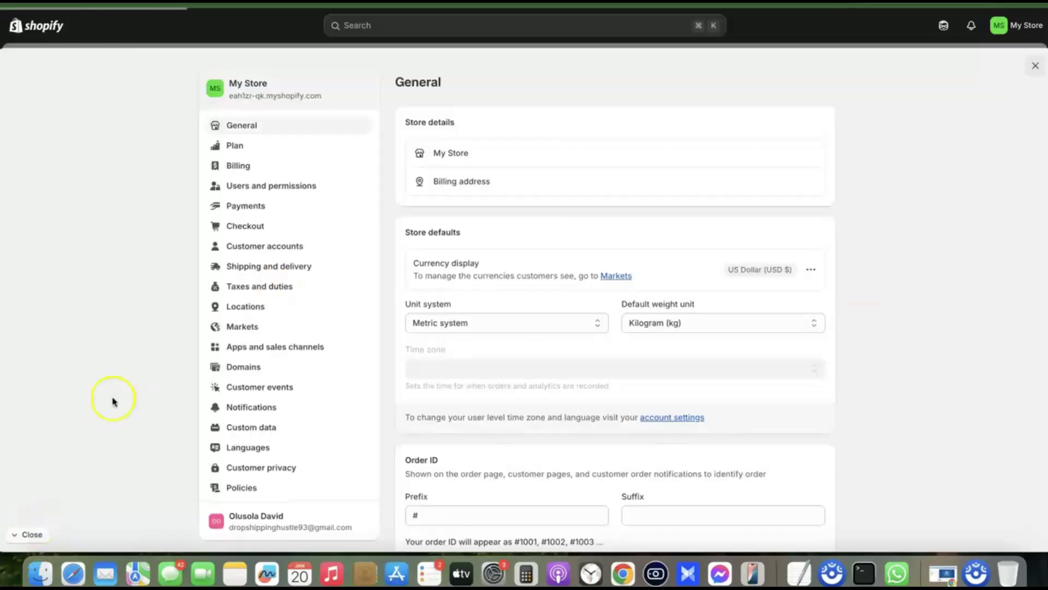
pyautogui.click(246, 206)
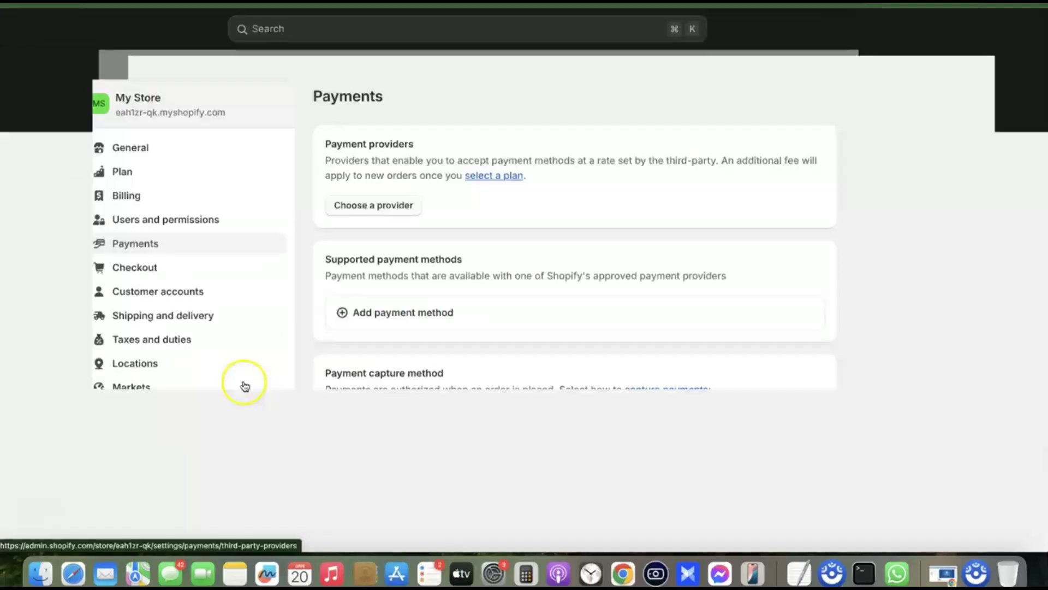
pyautogui.click(449, 173)
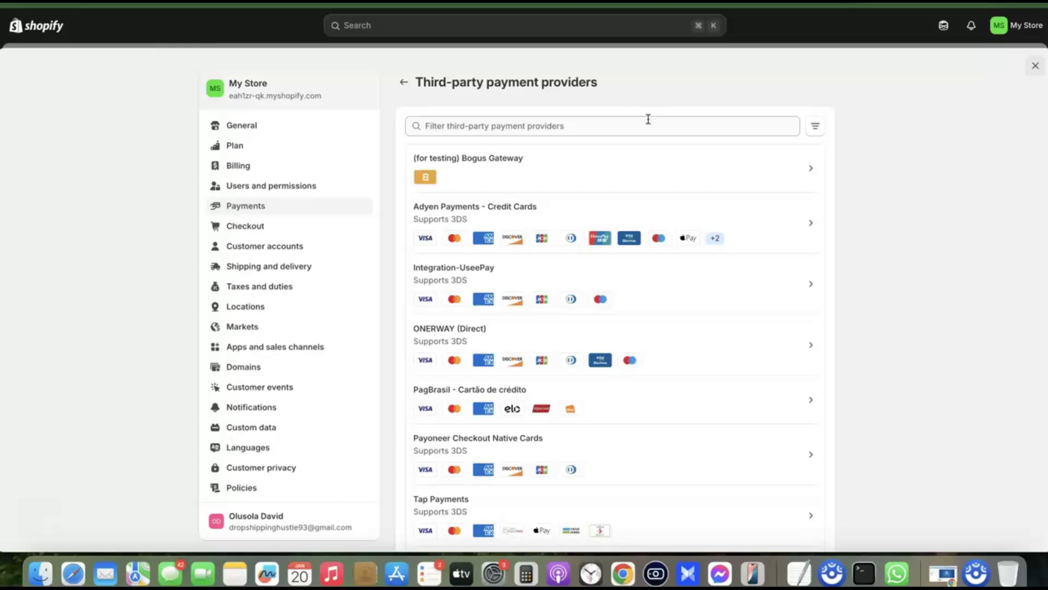
# Search the third-party payment providers for Stripe and start connecting it to the store
pyautogui.click(644, 128)
pyautogui.write('S')
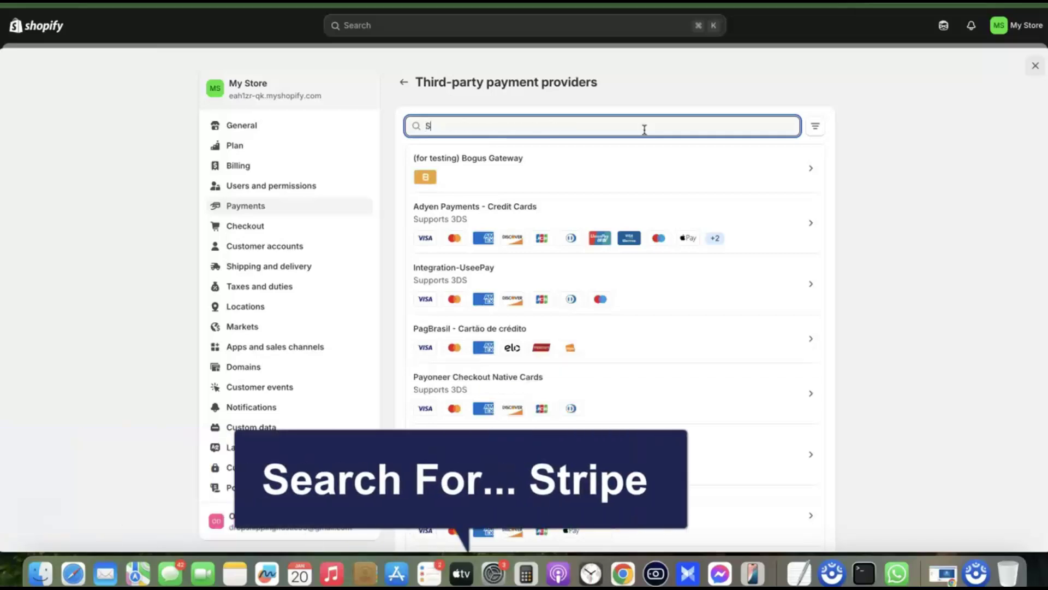
pyautogui.write('tripe')
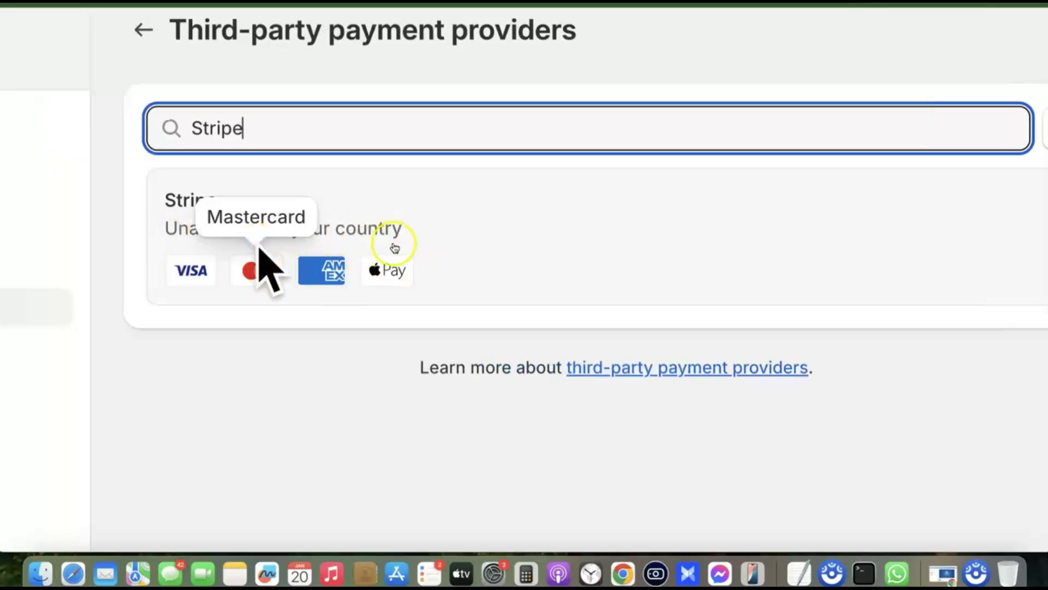
pyautogui.click(555, 216)
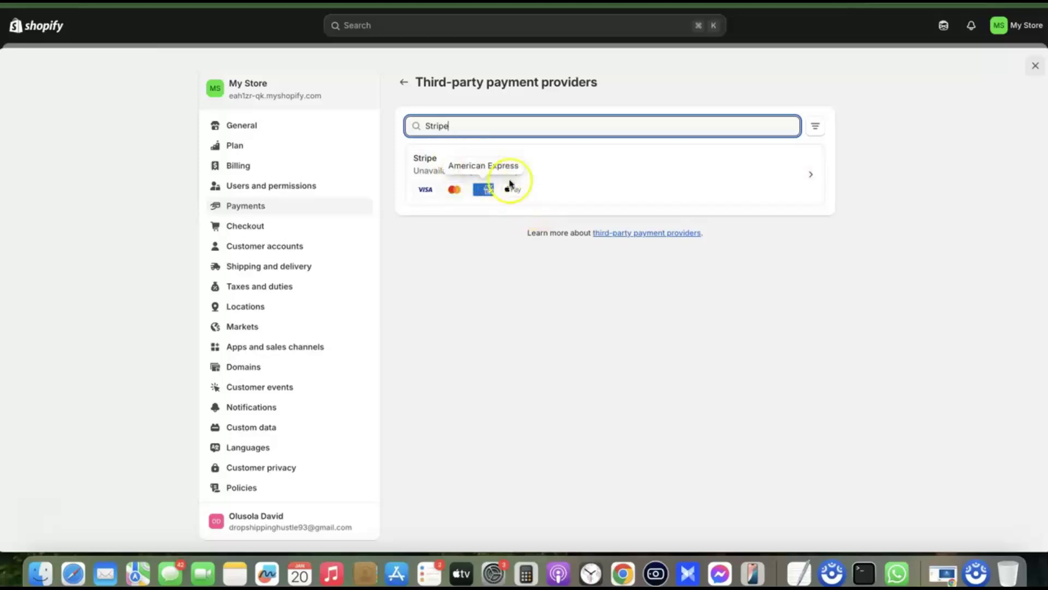
pyautogui.click(585, 170)
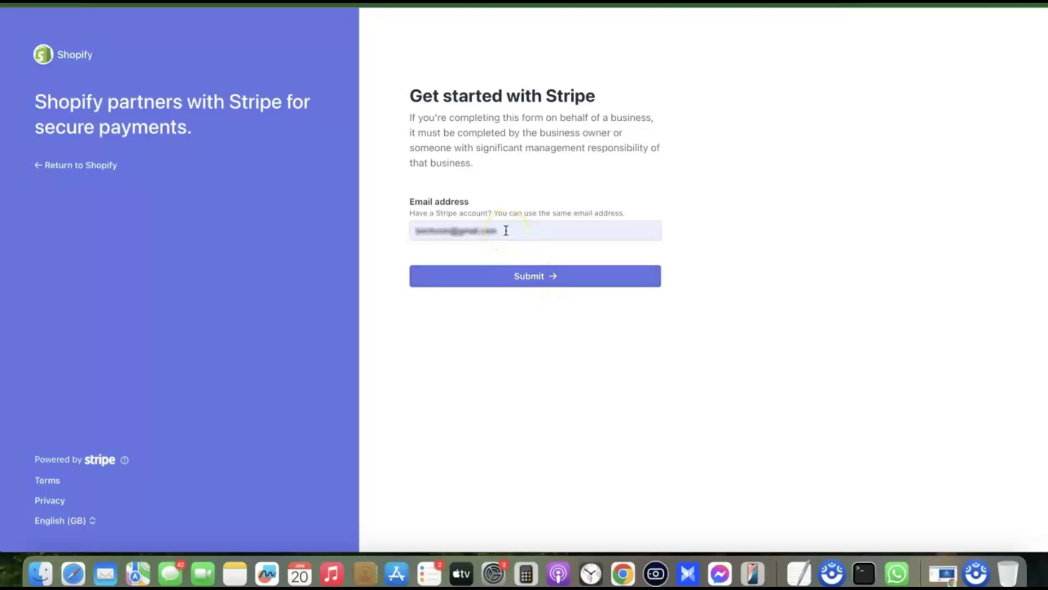
# Sign in to Stripe with the account e-mail and saved password, then connect the GoodsCastle Store account to Shopify
pyautogui.click(524, 278)
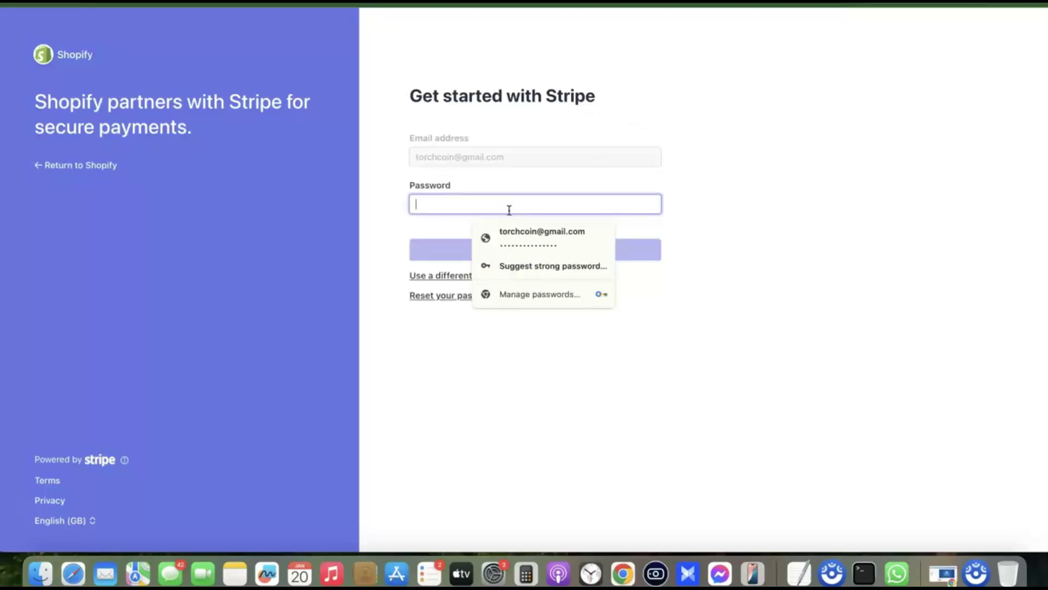
pyautogui.click(533, 236)
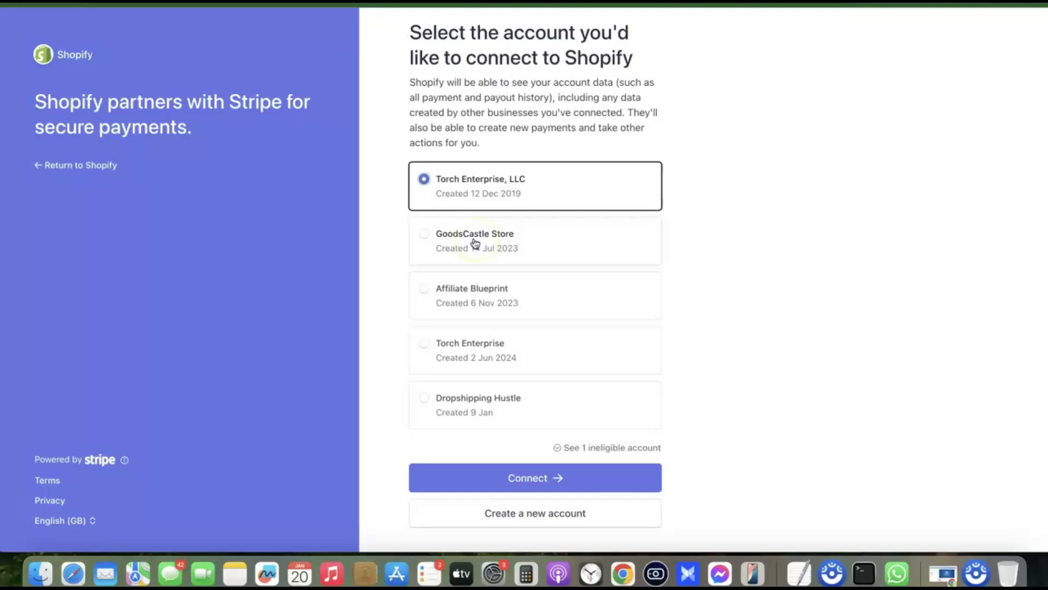
pyautogui.click(476, 242)
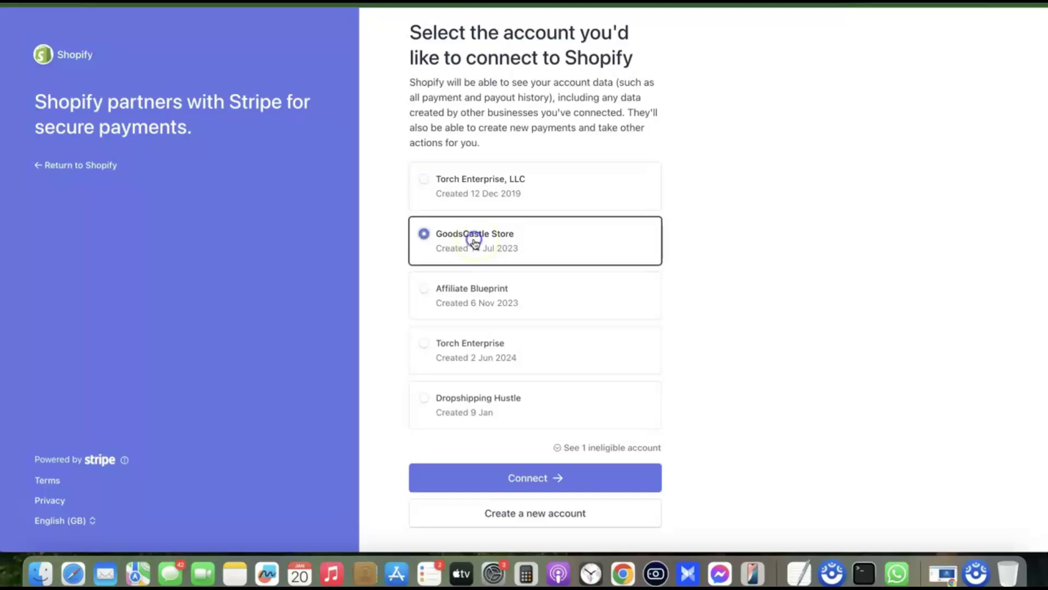
pyautogui.click(534, 478)
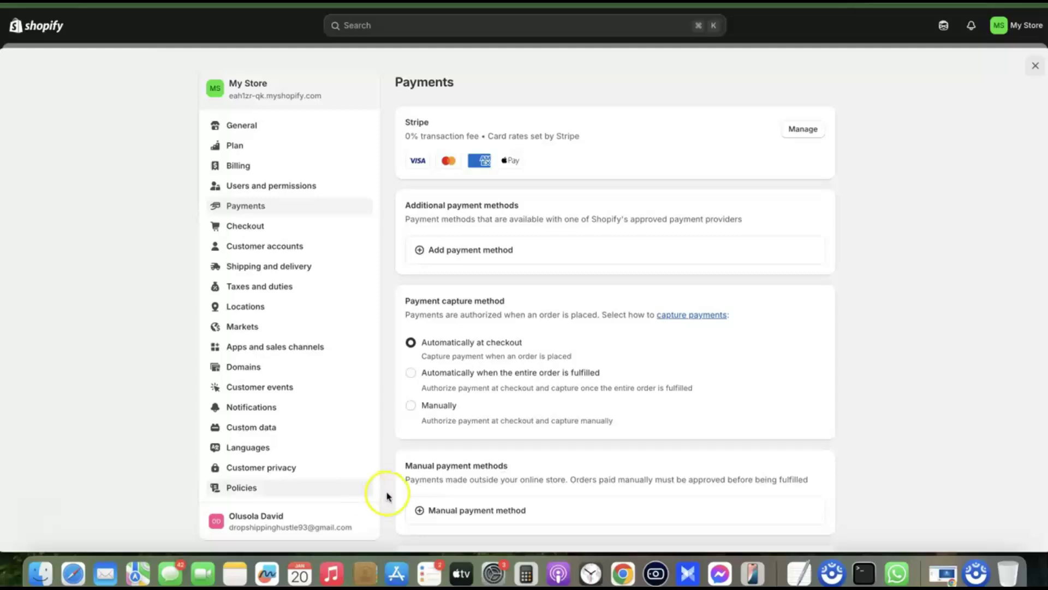
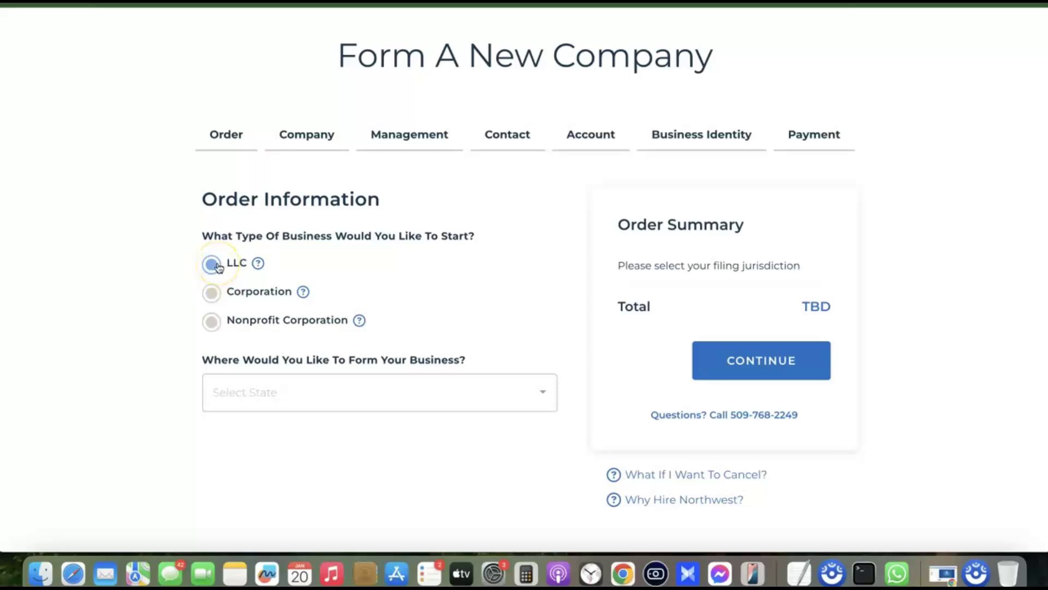
# Choose New Mexico as the state in which to form the LLC
pyautogui.scroll(-1, 279, 371)
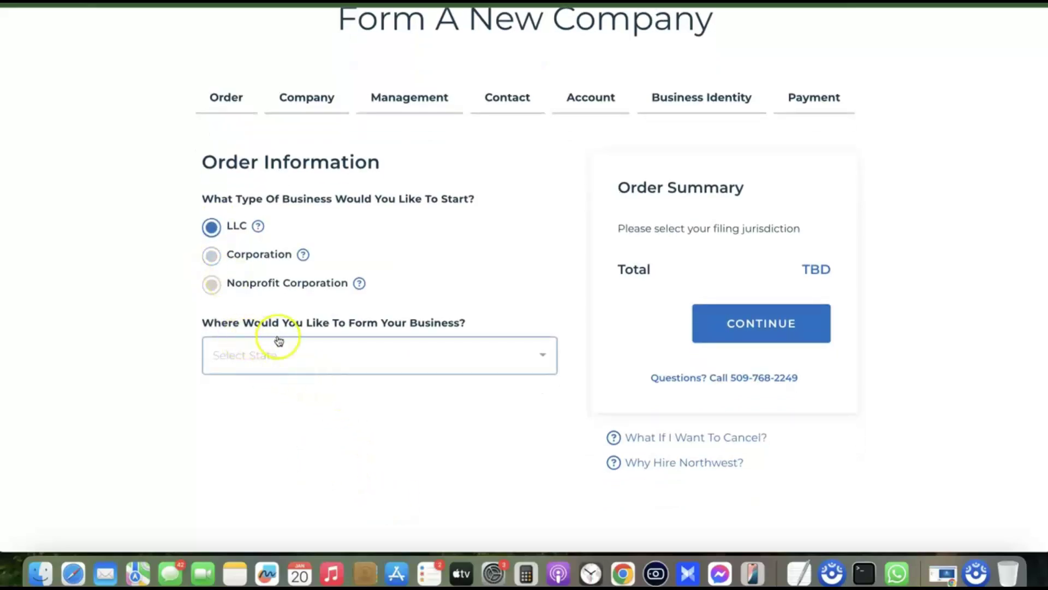
pyautogui.click(410, 345)
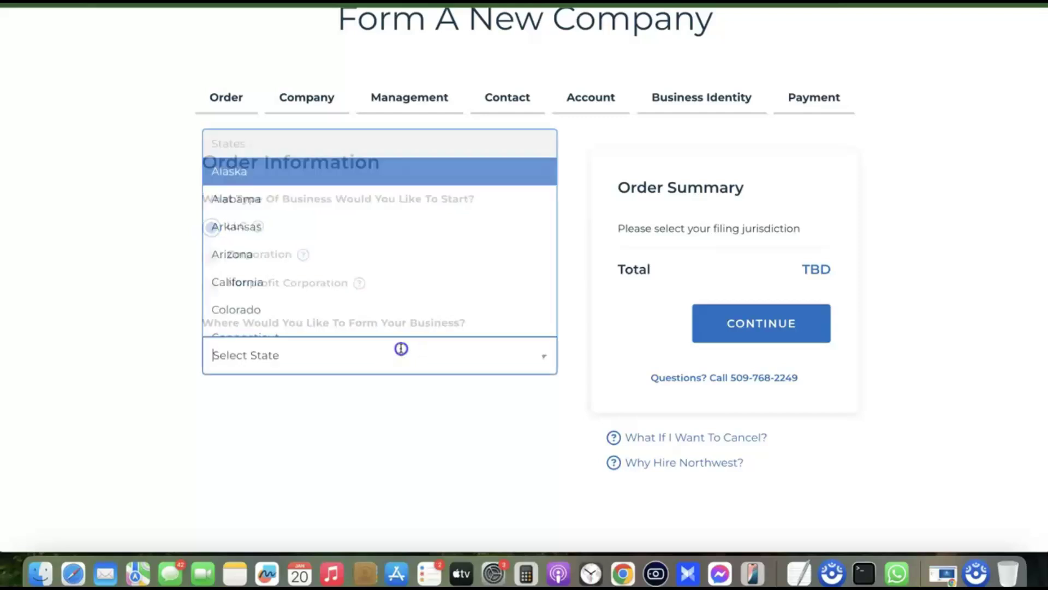
pyautogui.scroll(-3, 371, 295)
pyautogui.scroll(-10, 372, 282)
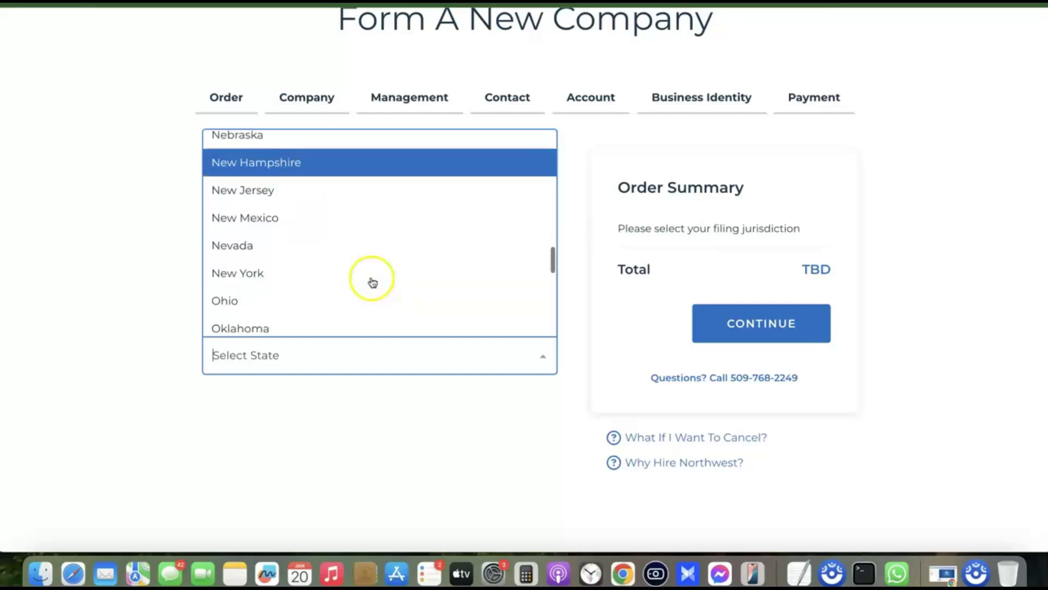
pyautogui.scroll(3, 372, 282)
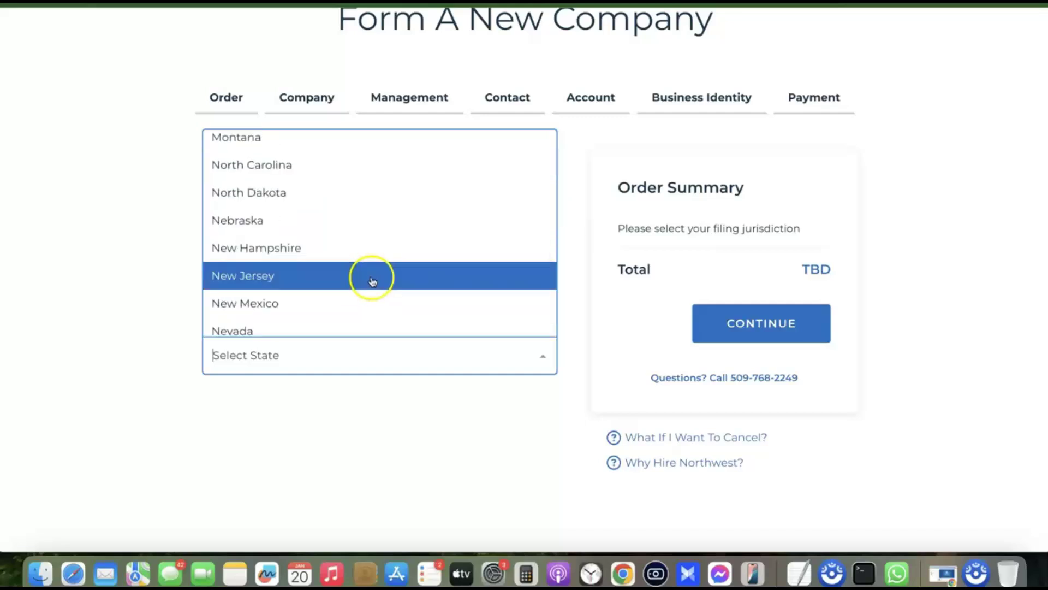
pyautogui.scroll(2, 372, 282)
pyautogui.scroll(-2, 370, 289)
pyautogui.scroll(-2, 370, 289)
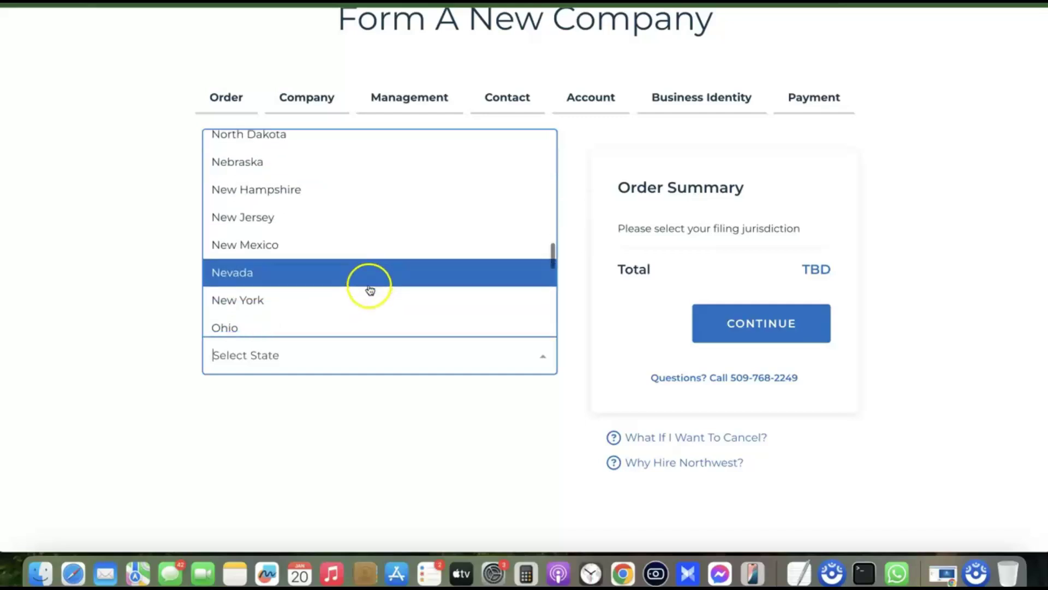
pyautogui.click(335, 253)
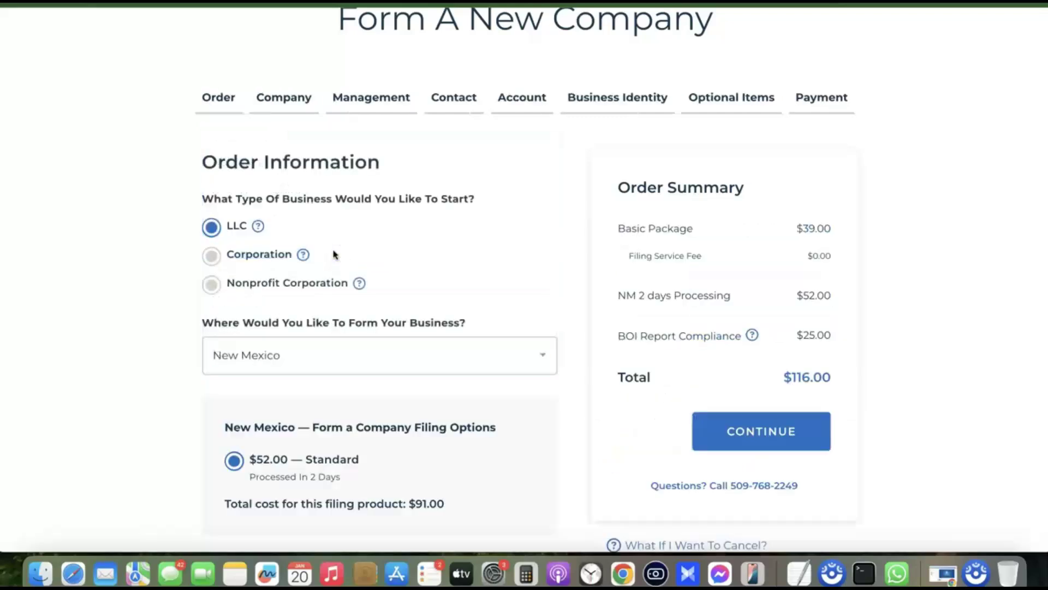
# Review the New Mexico filing options and order summary, and continue to the company details
pyautogui.scroll(-3, 968, 238)
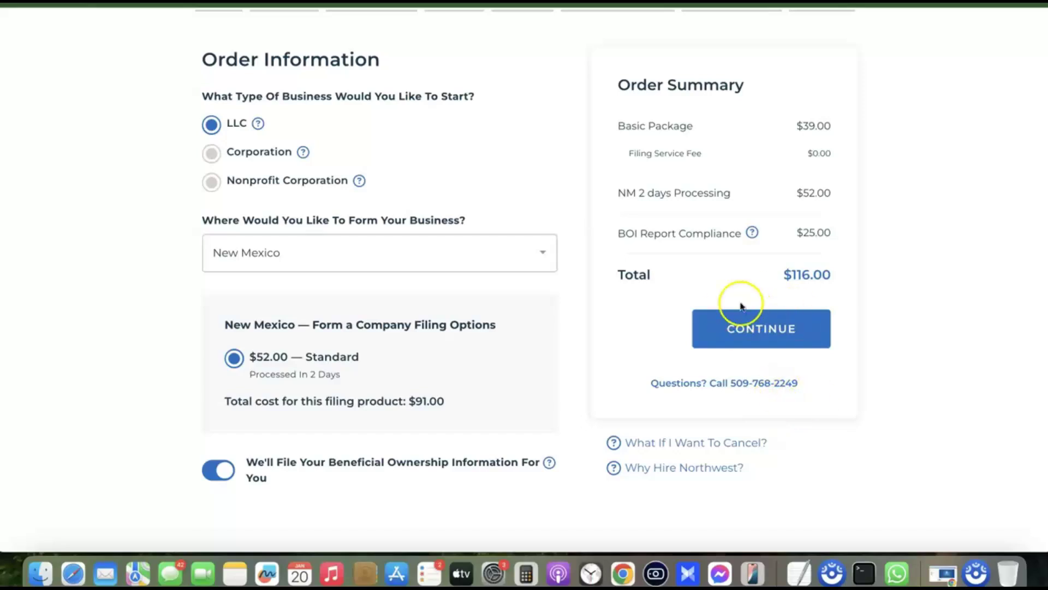
pyautogui.click(772, 314)
pyautogui.scroll(-1, 655, 393)
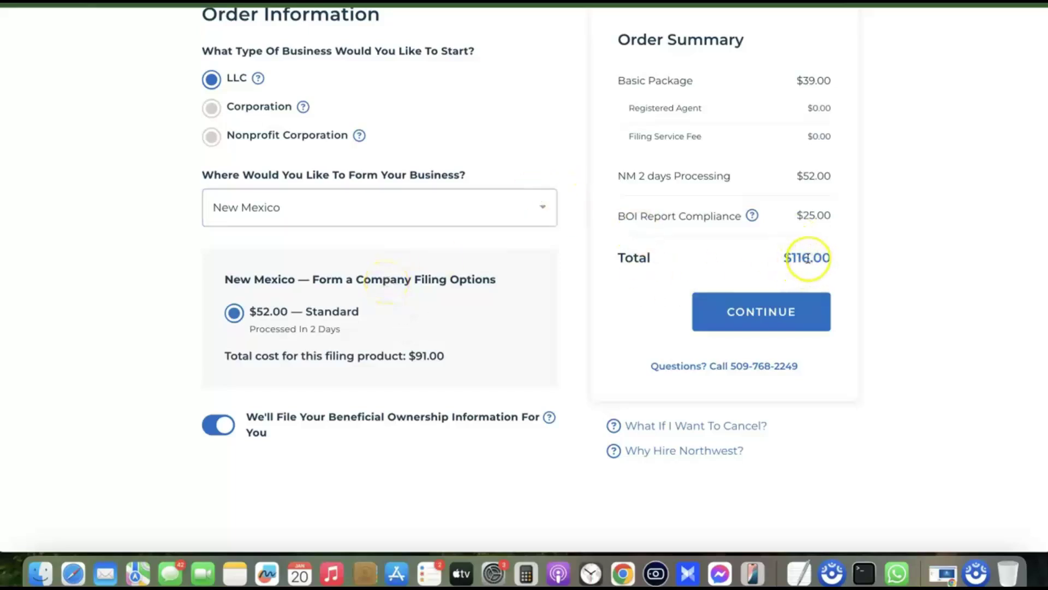
pyautogui.scroll(1, 662, 157)
pyautogui.click(782, 330)
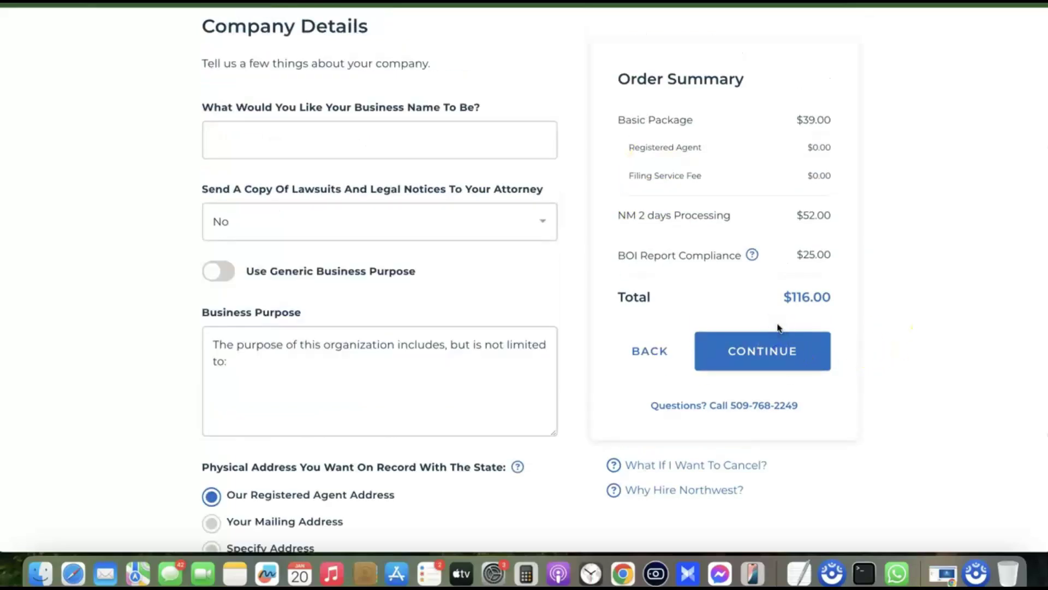
# Choose No for sending a copy of lawsuits and legal notices to an attorney
pyautogui.click(452, 140)
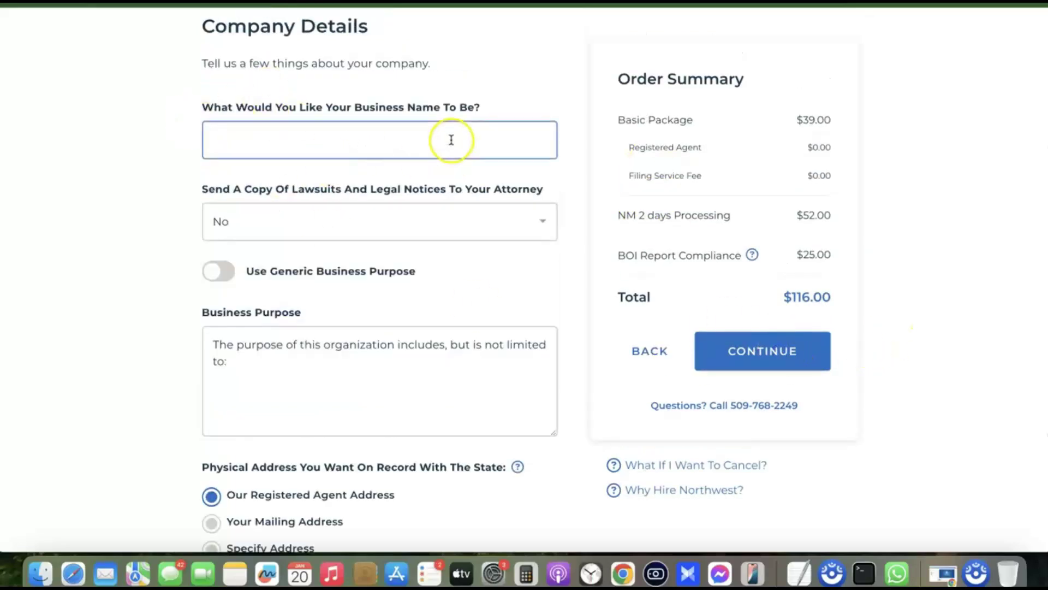
pyautogui.click(311, 228)
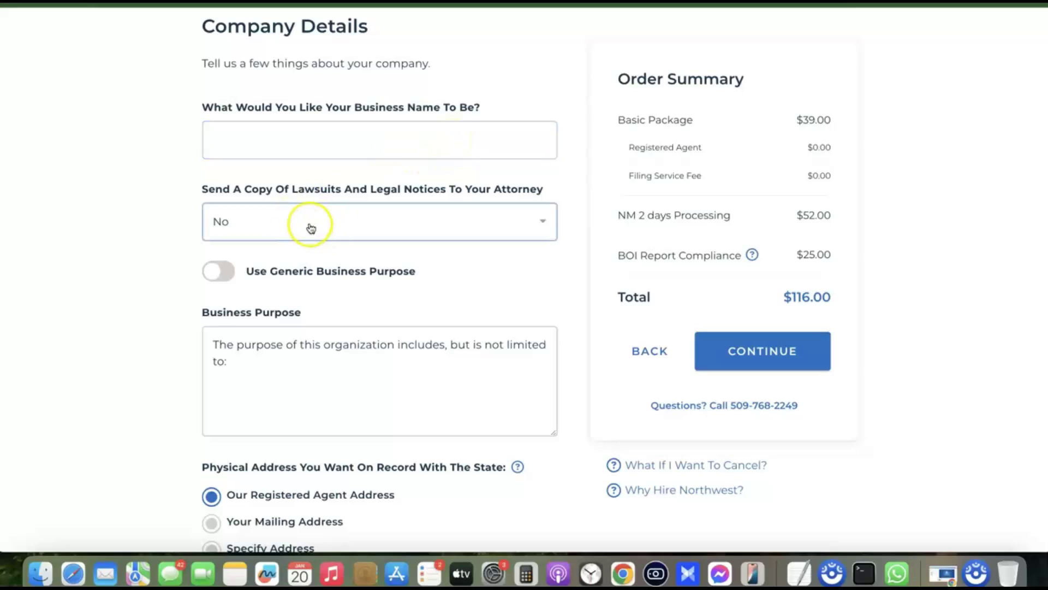
pyautogui.click(311, 227)
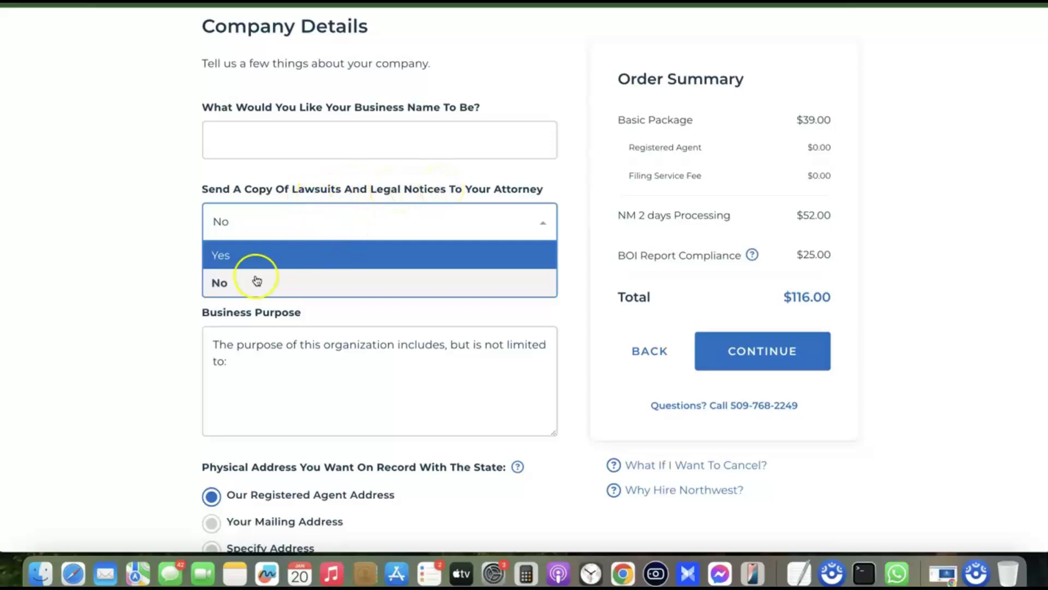
pyautogui.click(235, 282)
# Look over the business purpose field and the physical and mailing address options in the company details
pyautogui.scroll(-1, 328, 263)
pyautogui.click(376, 346)
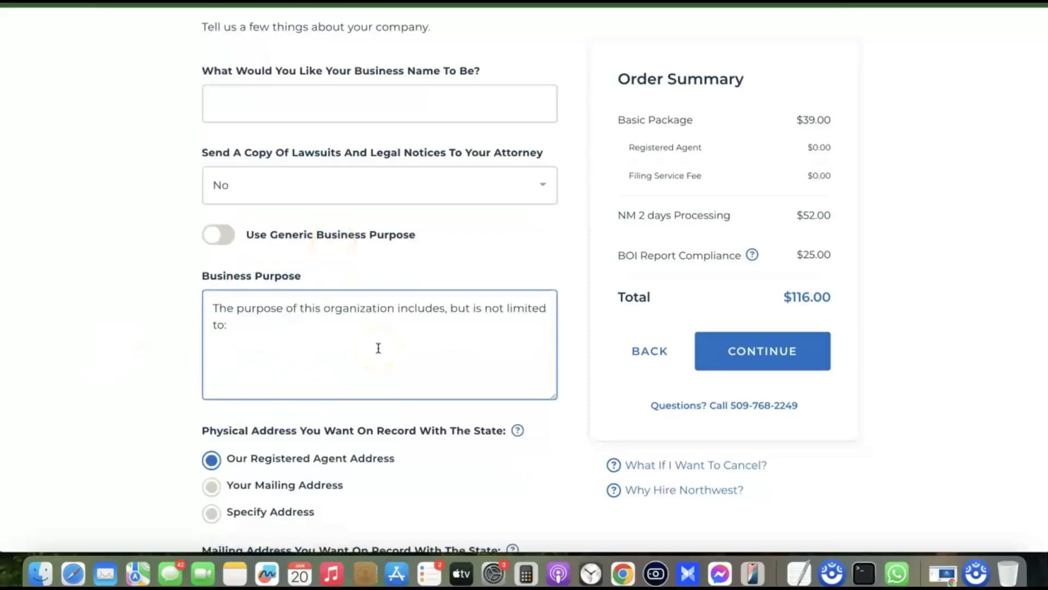
pyautogui.scroll(-5, 355, 338)
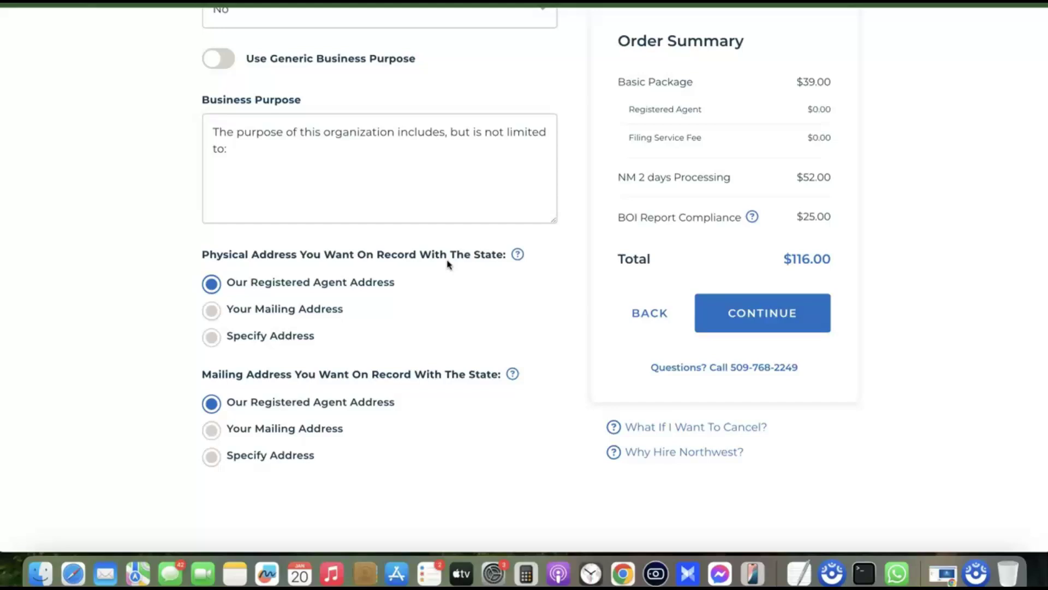
pyautogui.scroll(4, 484, 270)
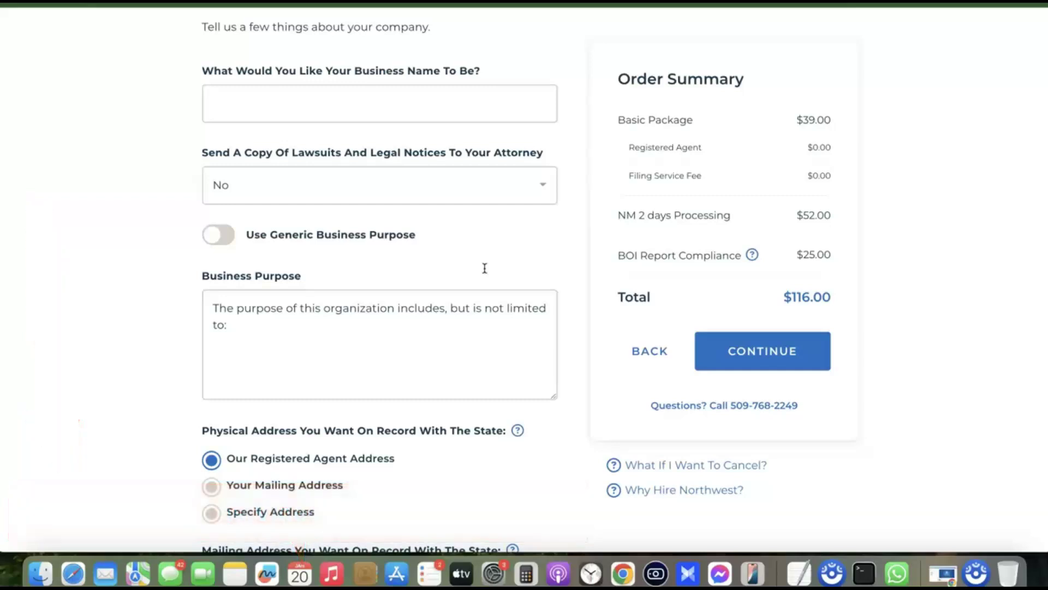
pyautogui.scroll(10, 562, 249)
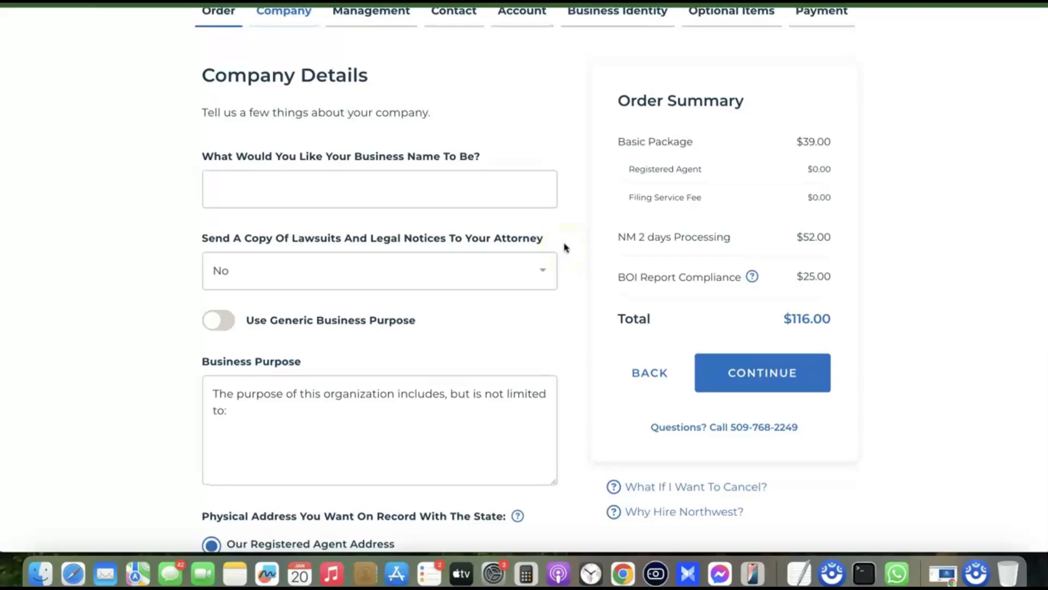